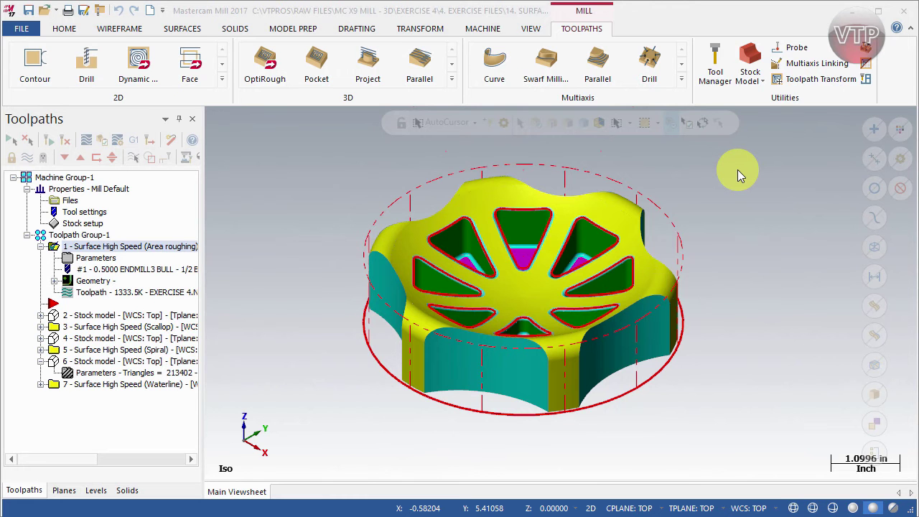
Open the Tool Manager and bring up the 1/4 BALL ENDMILL in the Edit Tool dialog
{"action": "left_click", "coordinate": [715, 72]}
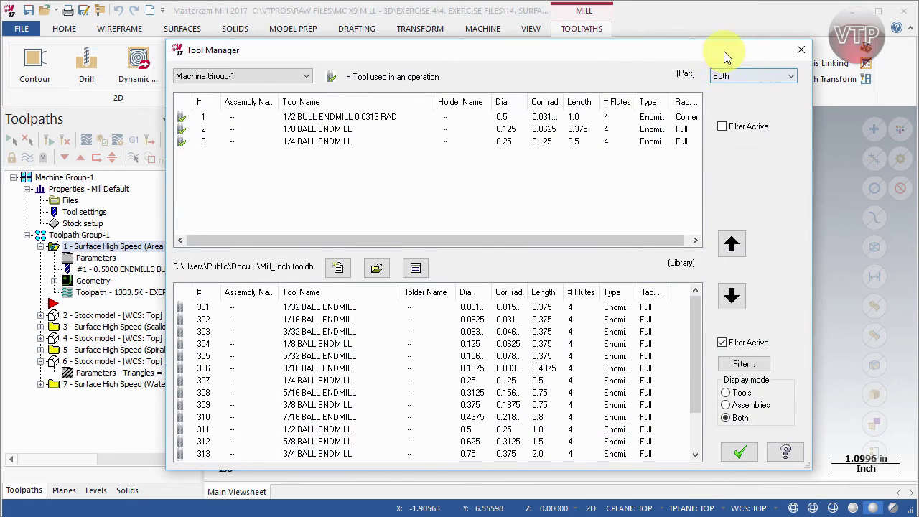
{"action": "left_click_drag", "start_coordinate": [724, 54], "coordinate": [732, 97]}
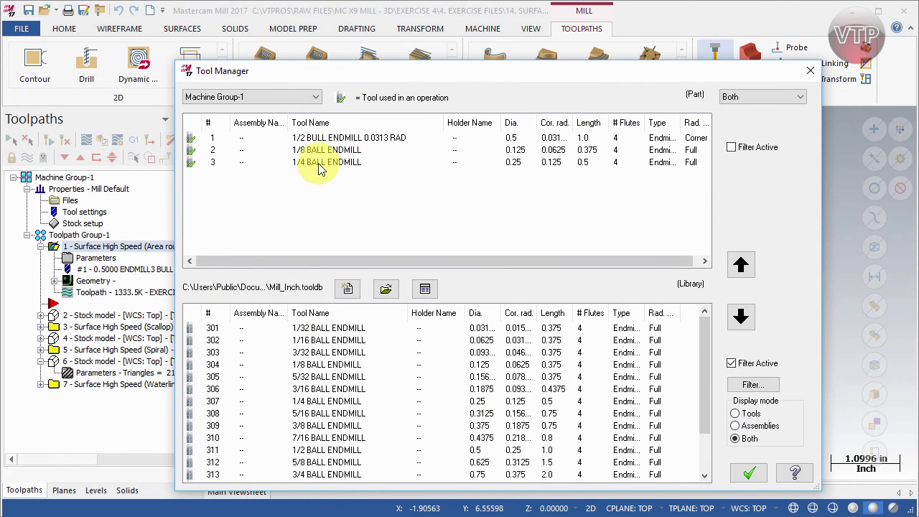
{"action": "double_click", "coordinate": [321, 164]}
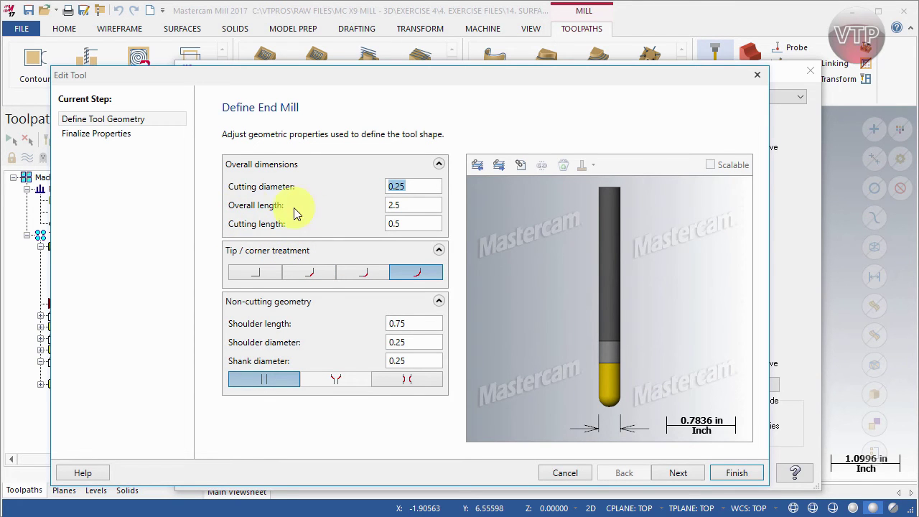
Check the cutting diameter, then change the cutting length from 0.5 to 1
{"action": "left_click", "coordinate": [422, 186]}
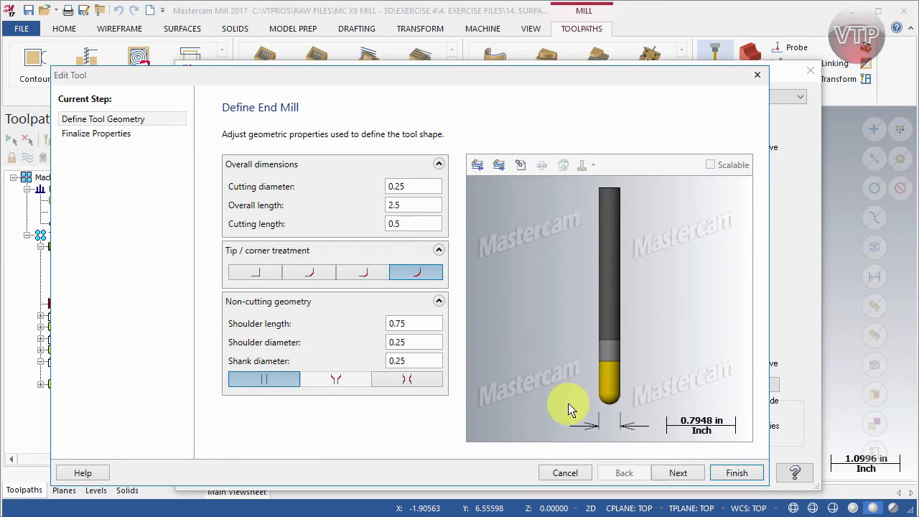
{"action": "left_click", "coordinate": [426, 184]}
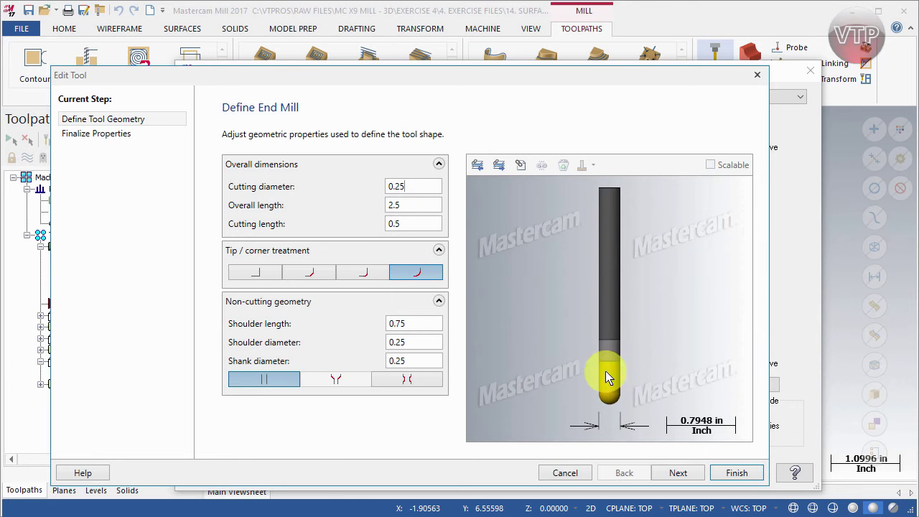
{"action": "left_click", "coordinate": [415, 224]}
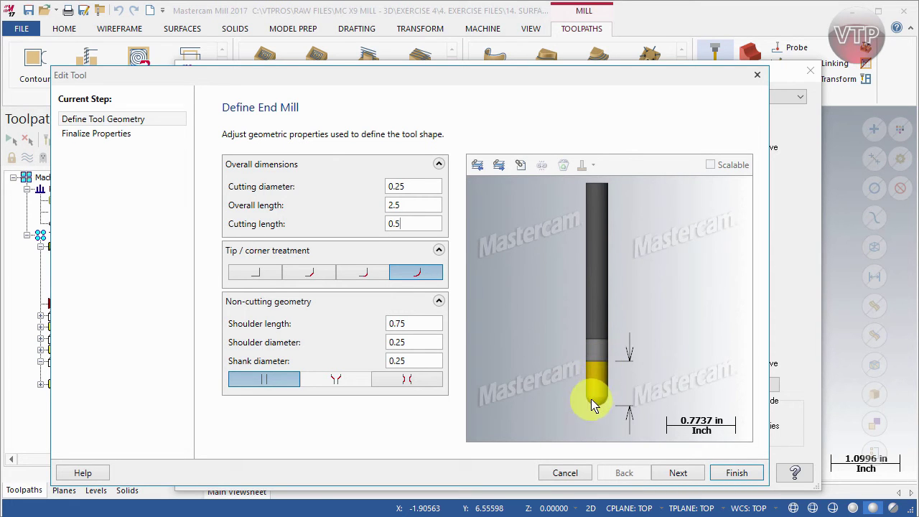
{"action": "double_click", "coordinate": [395, 224]}
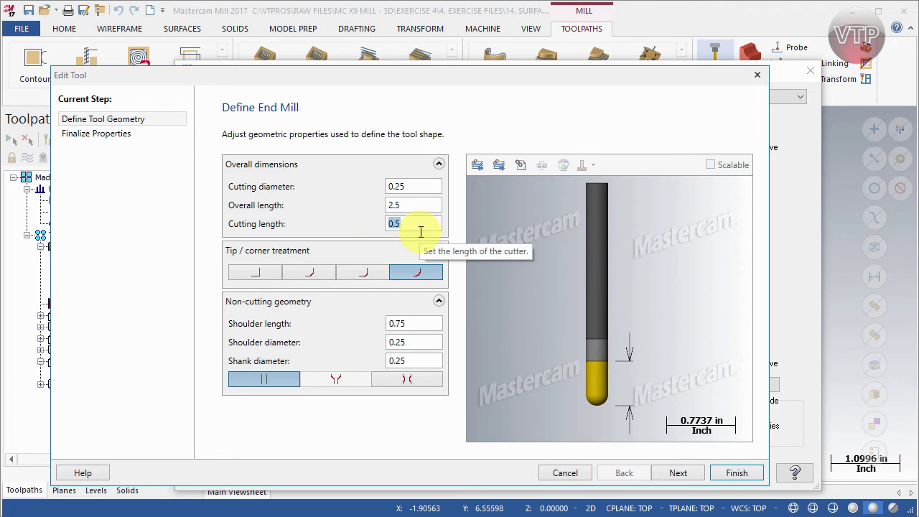
{"action": "type", "text": "1.5"}
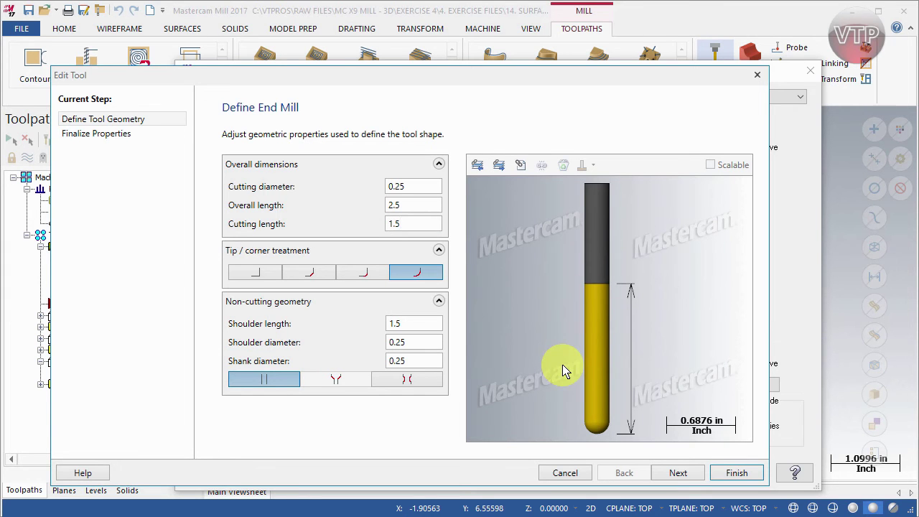
{"action": "double_click", "coordinate": [395, 224]}
{"action": "type", "text": "1"}
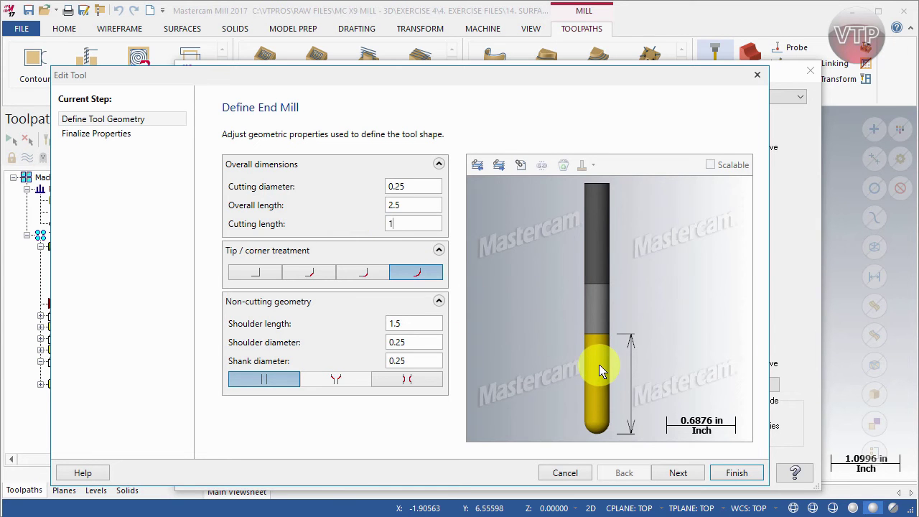
{"action": "left_click", "coordinate": [248, 272]}
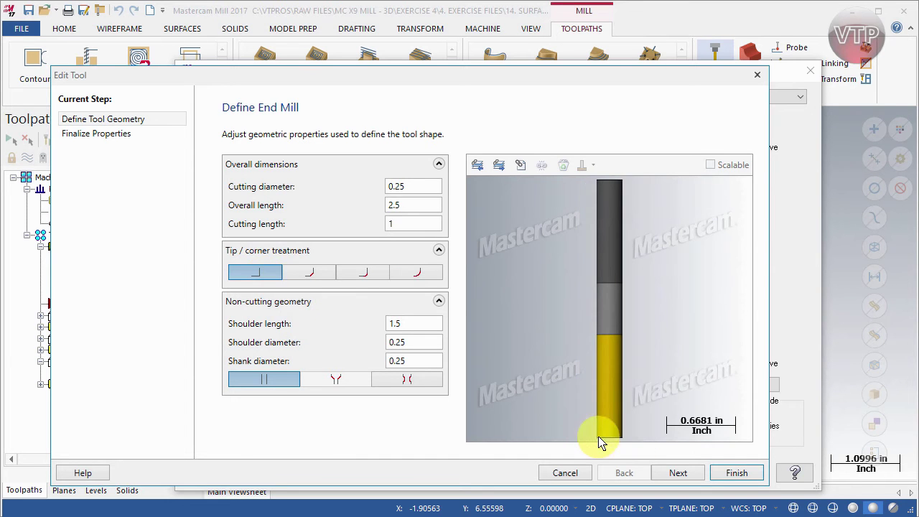
{"action": "left_click", "coordinate": [314, 276]}
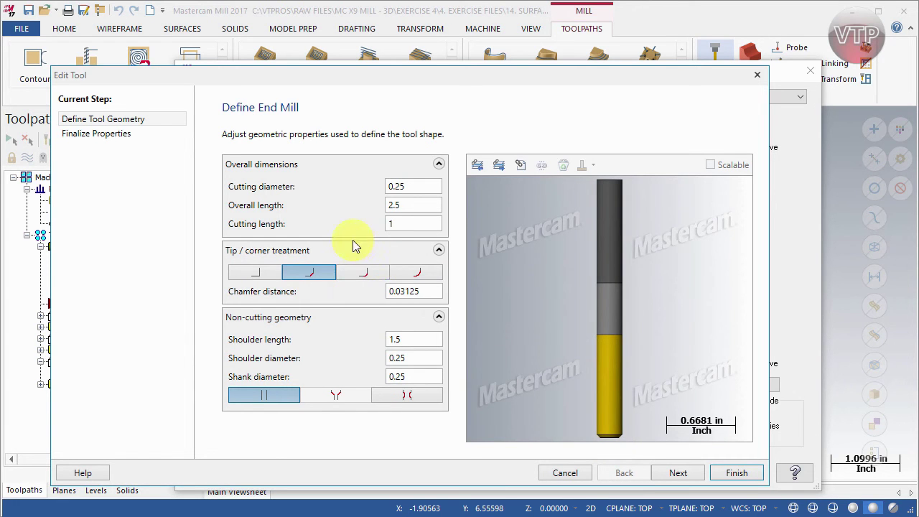
{"action": "left_click", "coordinate": [373, 276]}
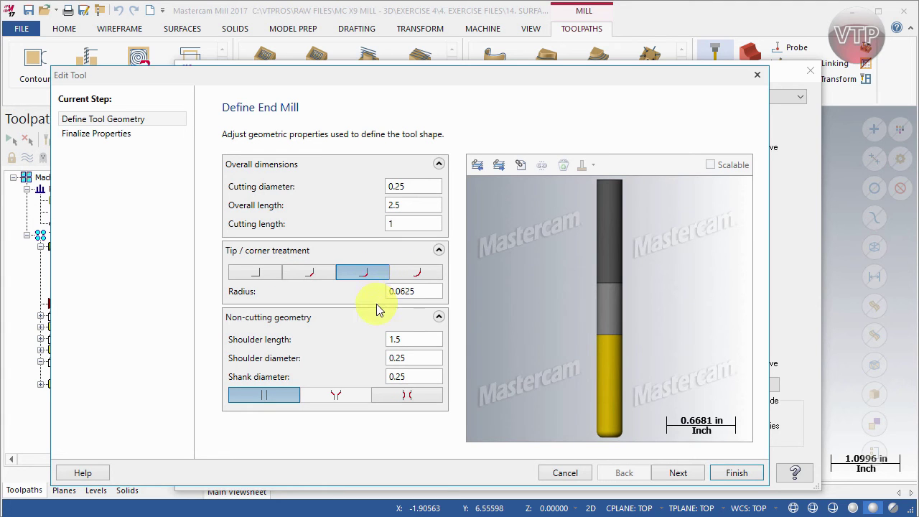
{"action": "left_click", "coordinate": [422, 276]}
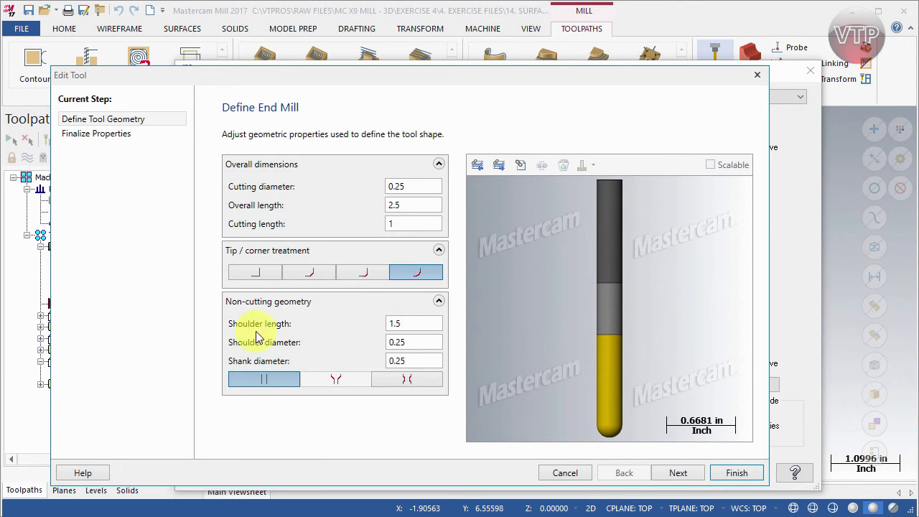
Change the shoulder length to 1.25
{"action": "left_click", "coordinate": [425, 322]}
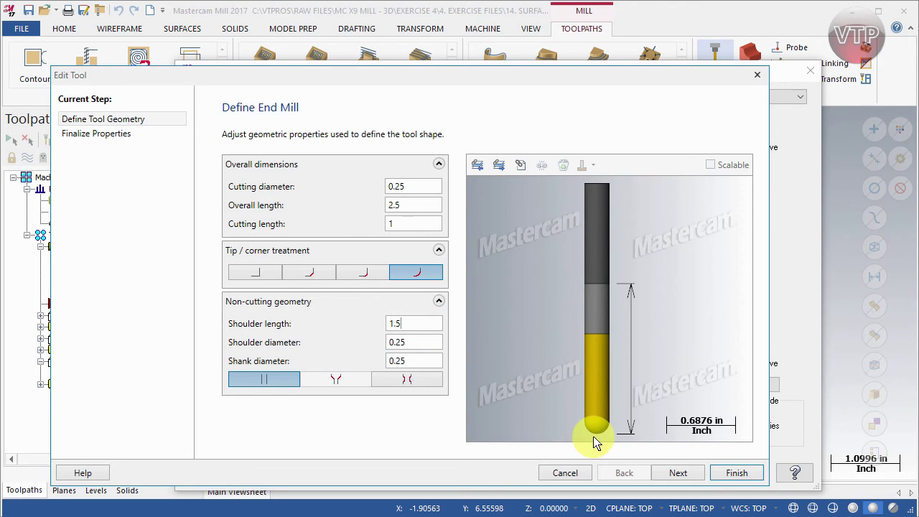
{"action": "double_click", "coordinate": [421, 323]}
{"action": "type", "text": "1.25"}
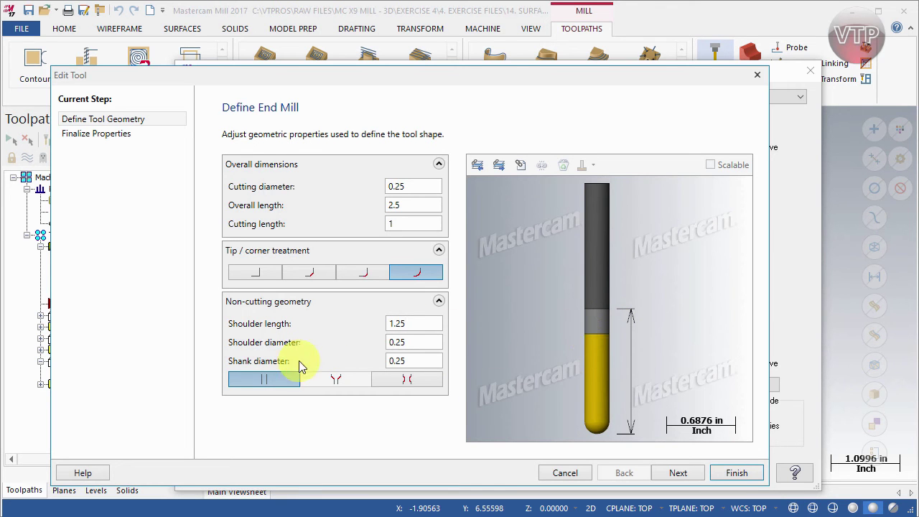
Review the shoulder, cutting and shank diameters (0.25) on the tool preview
{"action": "left_click", "coordinate": [413, 345]}
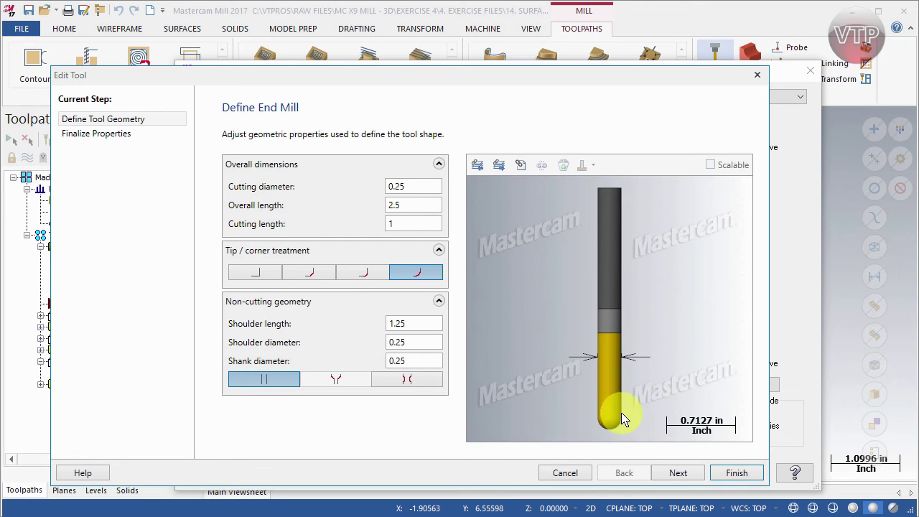
{"action": "left_click", "coordinate": [414, 188]}
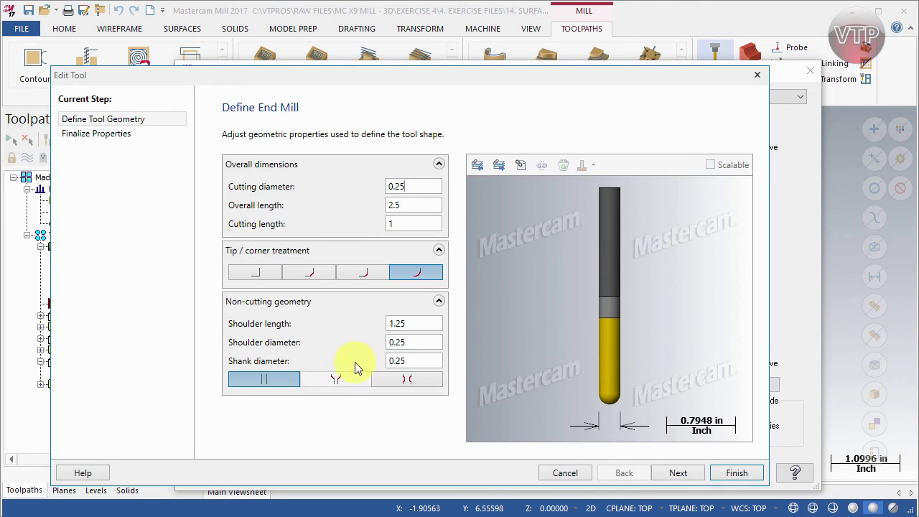
{"action": "left_click", "coordinate": [411, 361]}
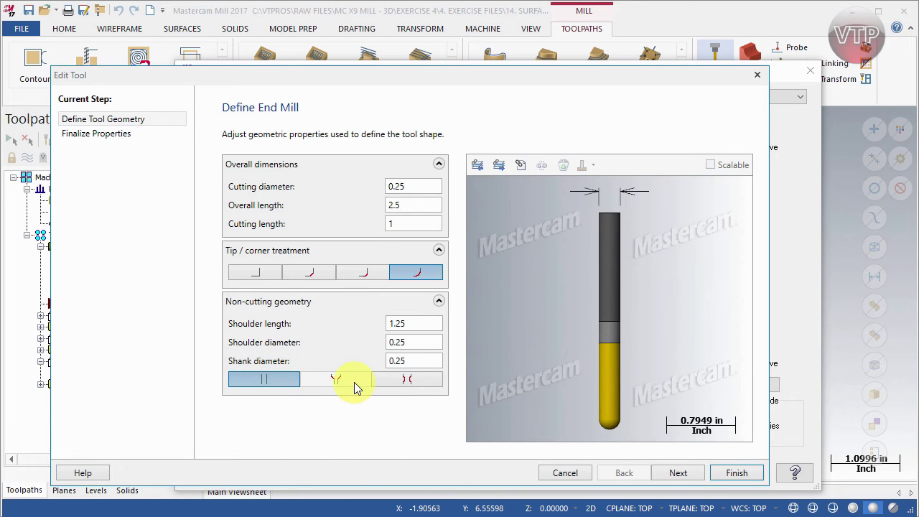
Try a reduced neck shank (0.225 diameter, 0.416667 length), then revert to a straight shank
{"action": "left_click", "coordinate": [409, 380]}
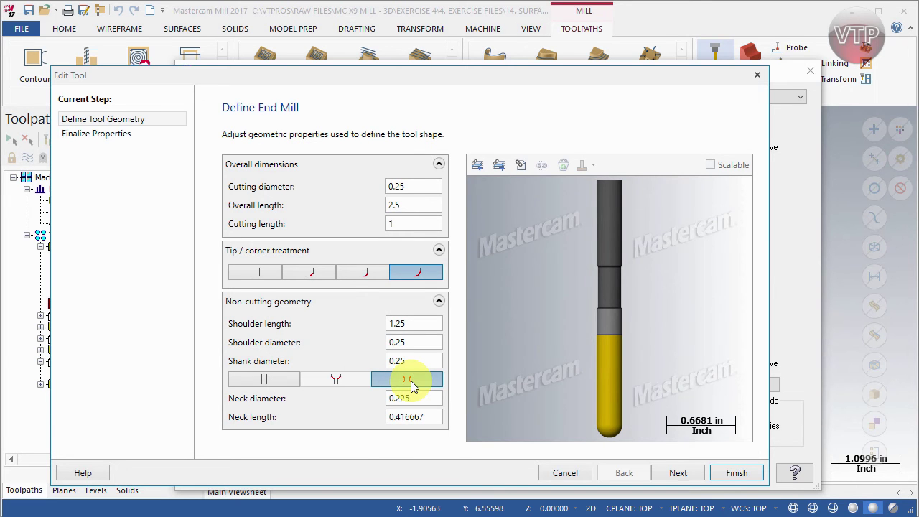
{"action": "left_click", "coordinate": [422, 400]}
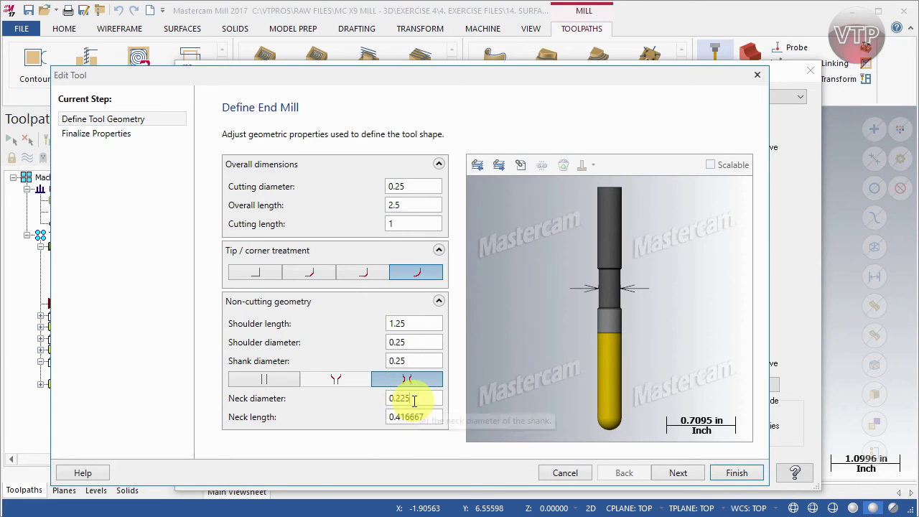
{"action": "left_click", "coordinate": [428, 418]}
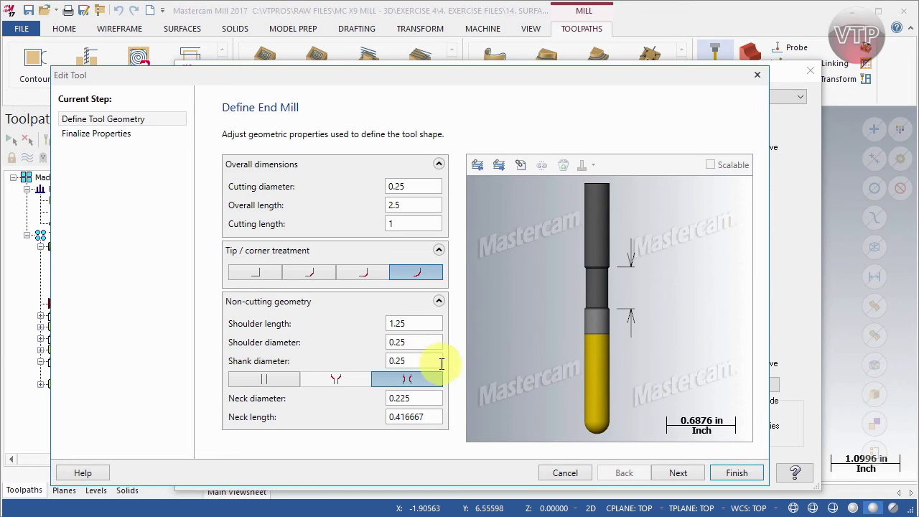
{"action": "left_click", "coordinate": [277, 380]}
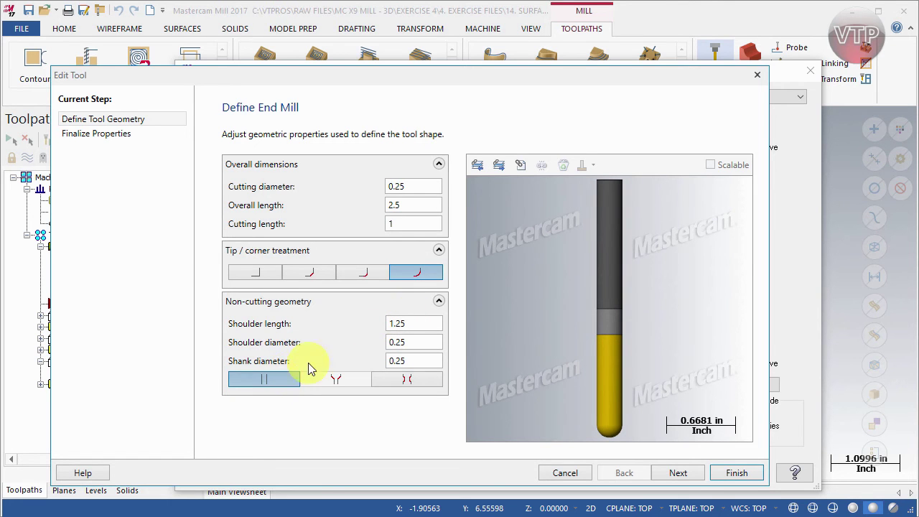
In Finalize Properties, keep HSS material and rename the tool '1/4 BALL ENDMILL 1'
{"action": "left_click", "coordinate": [80, 134]}
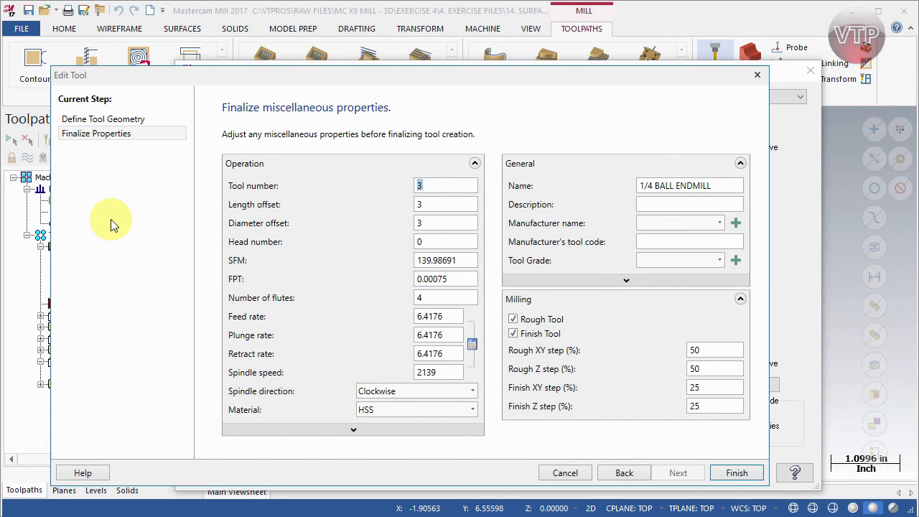
{"action": "left_click", "coordinate": [460, 186]}
{"action": "left_click", "coordinate": [449, 206]}
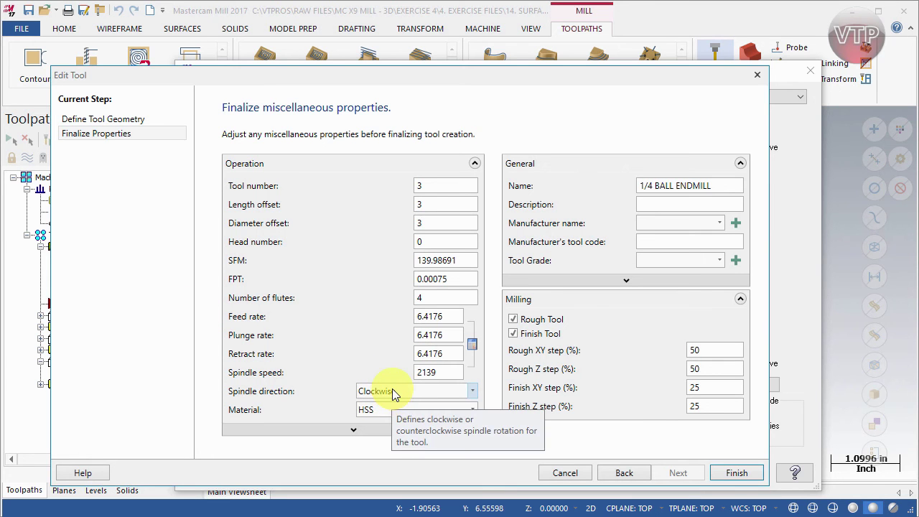
{"action": "left_click", "coordinate": [396, 411]}
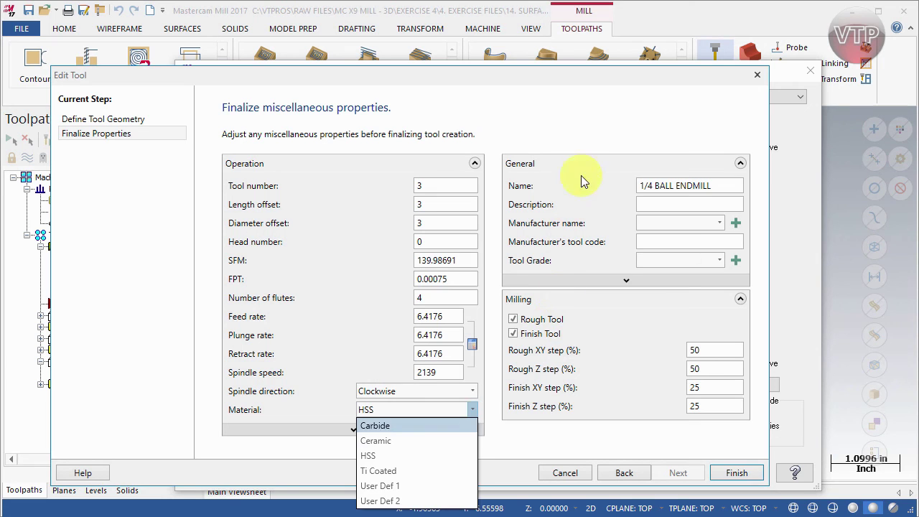
{"action": "left_click", "coordinate": [689, 177]}
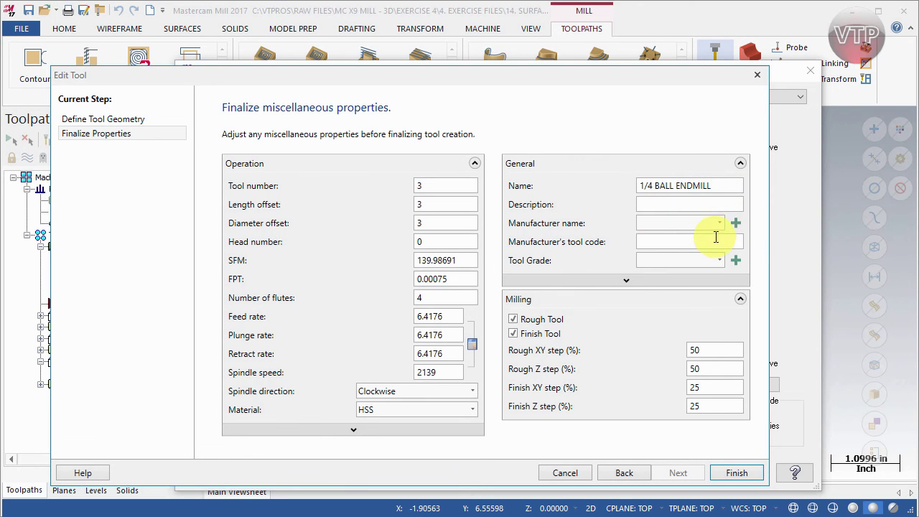
{"action": "type", "text": "1"}
Browse the existing manufacturer list without choosing an entry
{"action": "left_click", "coordinate": [708, 224]}
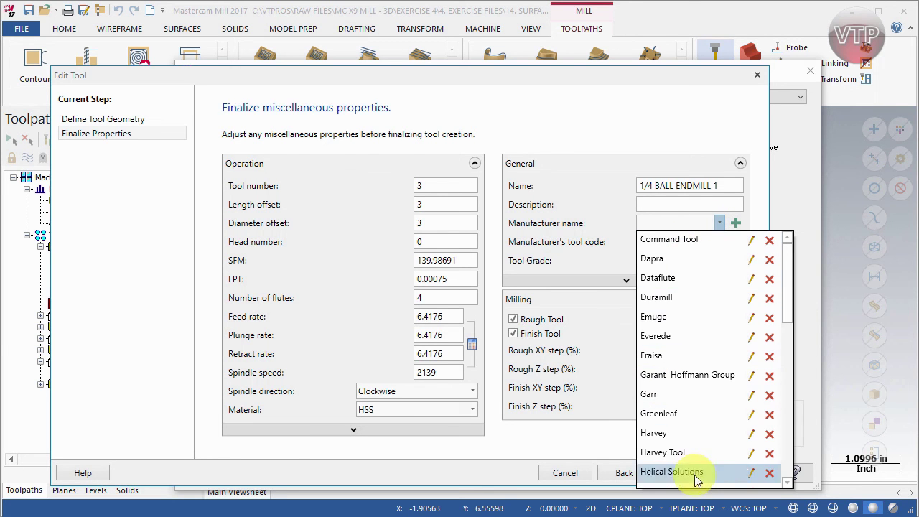
{"action": "left_click_drag", "start_coordinate": [789, 269], "coordinate": [754, 251]}
{"action": "left_click", "coordinate": [676, 224]}
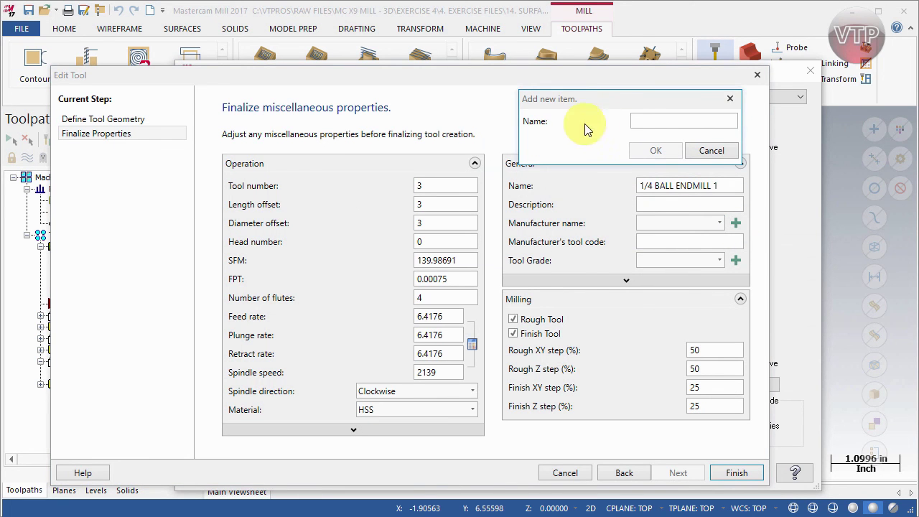
{"action": "left_click", "coordinate": [709, 150]}
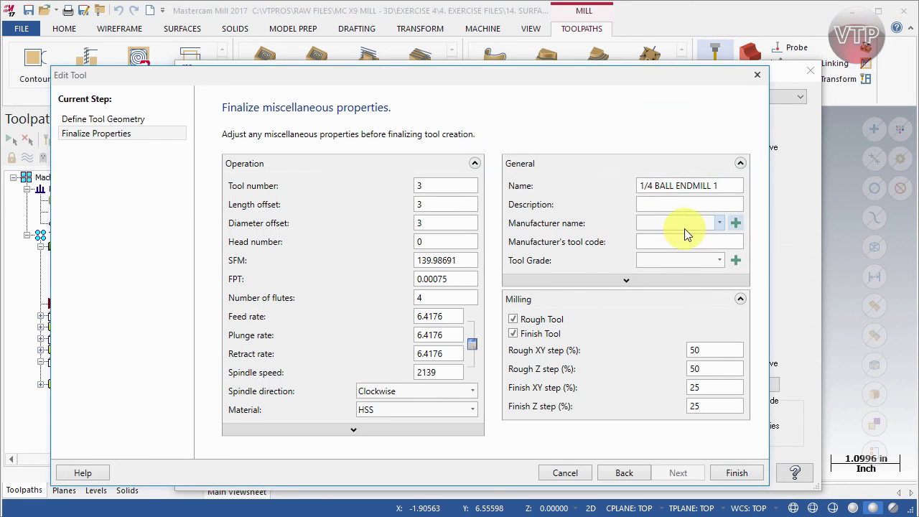
Add 'VTPROS' as a new manufacturer name and confirm it appears in the list
{"action": "left_click", "coordinate": [735, 223]}
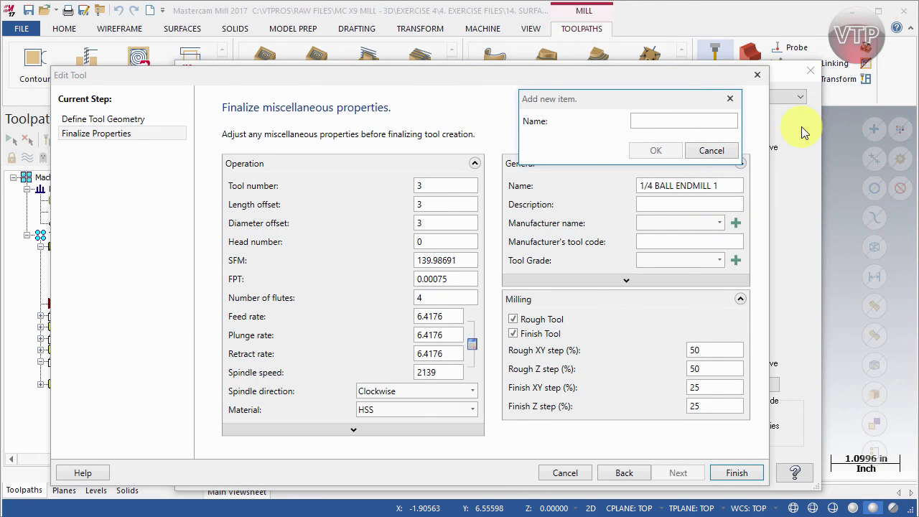
{"action": "type", "text": "VTPROS"}
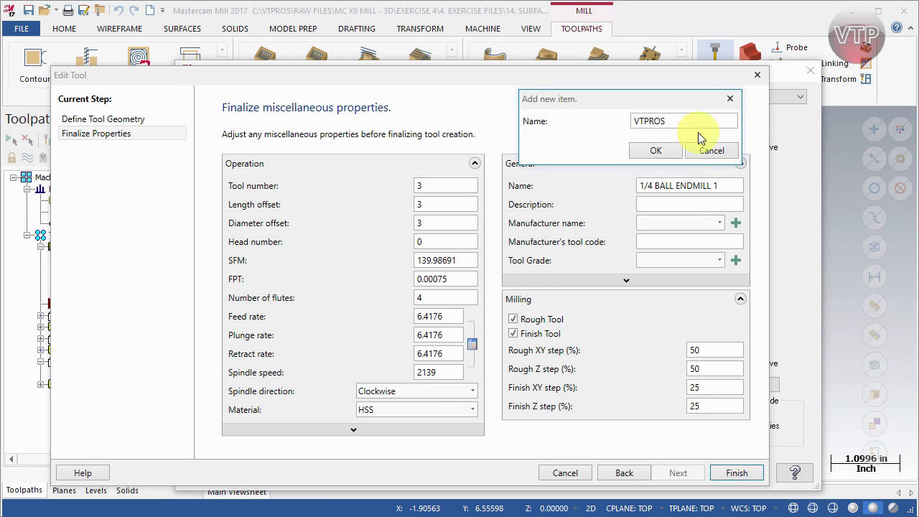
{"action": "left_click", "coordinate": [656, 150]}
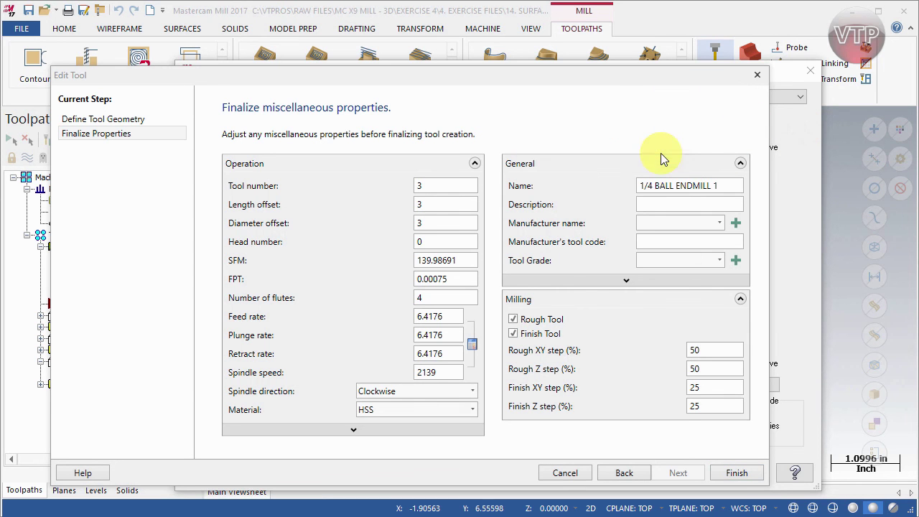
{"action": "left_click", "coordinate": [719, 225]}
{"action": "left_click_drag", "start_coordinate": [785, 304], "coordinate": [798, 444]}
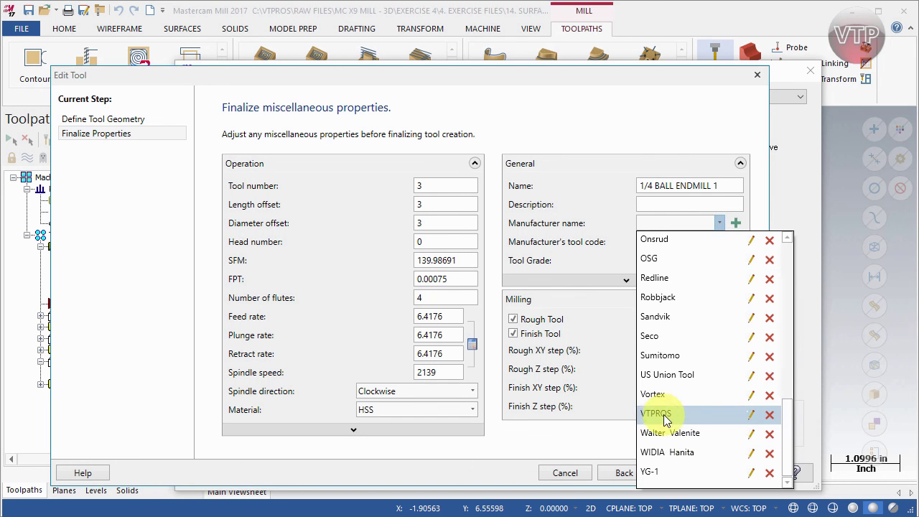
{"action": "left_click", "coordinate": [649, 165]}
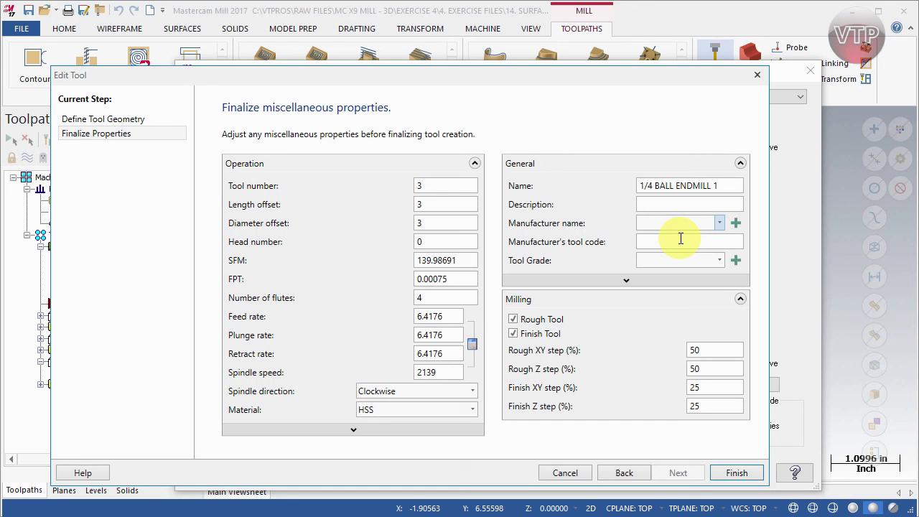
{"action": "left_click", "coordinate": [720, 261]}
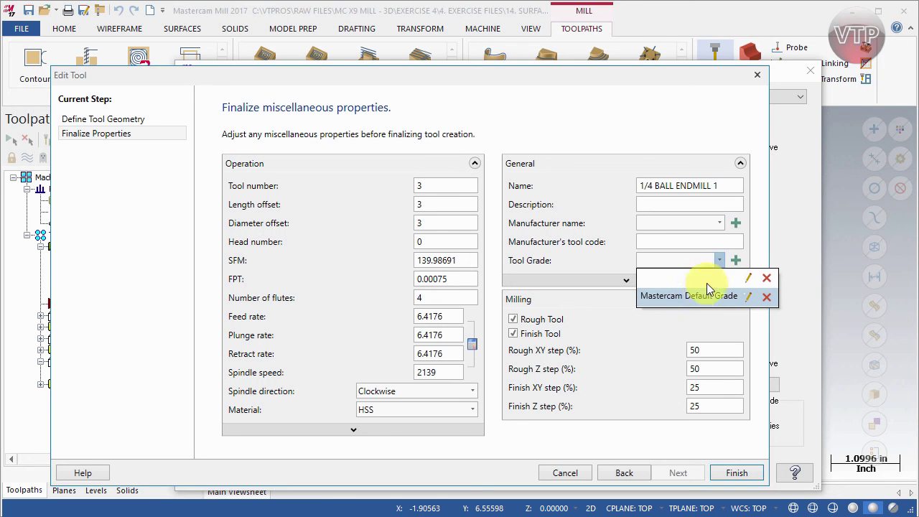
{"action": "left_click", "coordinate": [574, 279]}
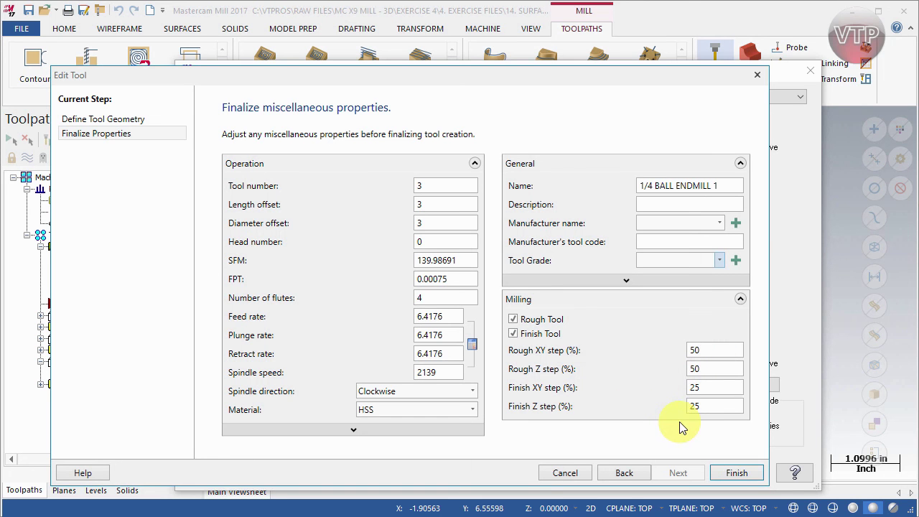
Return to Define Tool Geometry and zoom and rotate the preview to inspect the ball tip
{"action": "left_click", "coordinate": [106, 123]}
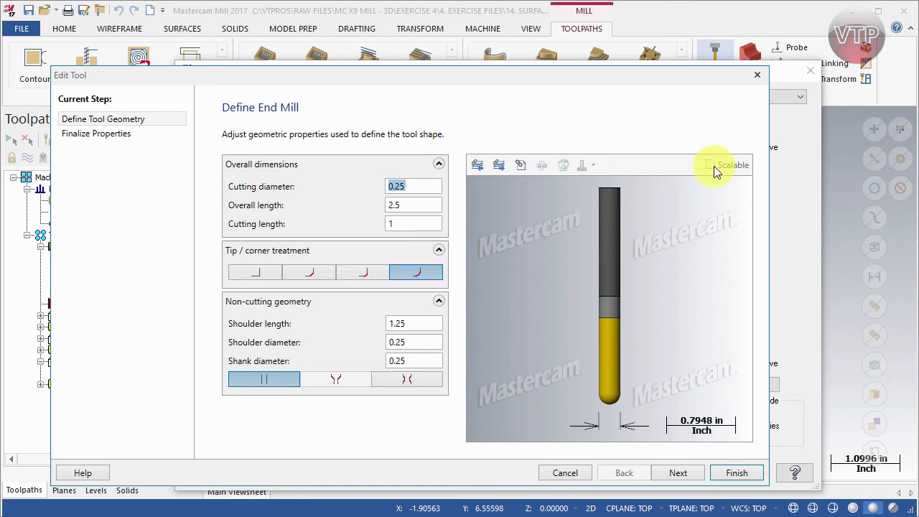
{"action": "scroll", "coordinate": [627, 341], "scroll_direction": "down", "scroll_amount": 1}
{"action": "scroll", "coordinate": [627, 342], "scroll_direction": "down", "scroll_amount": 4}
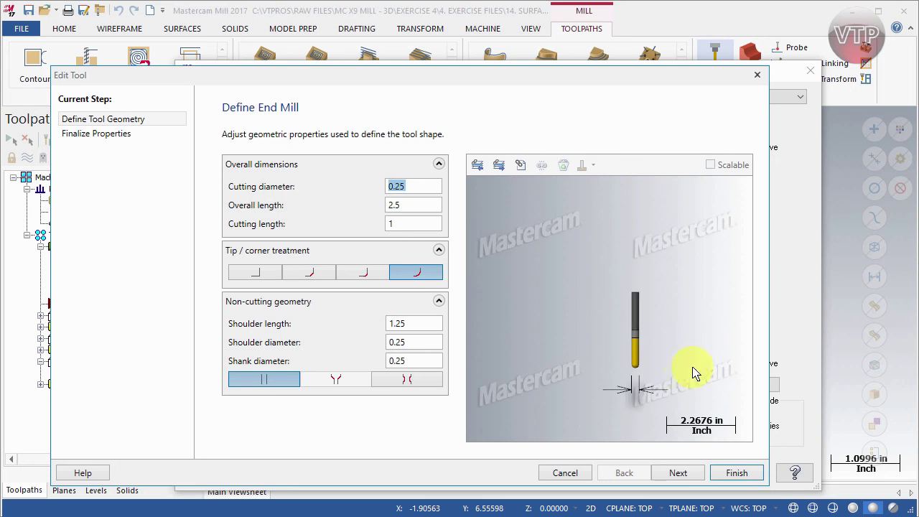
{"action": "scroll", "coordinate": [693, 344], "scroll_direction": "up", "scroll_amount": 2}
{"action": "scroll", "coordinate": [538, 320], "scroll_direction": "up", "scroll_amount": 6}
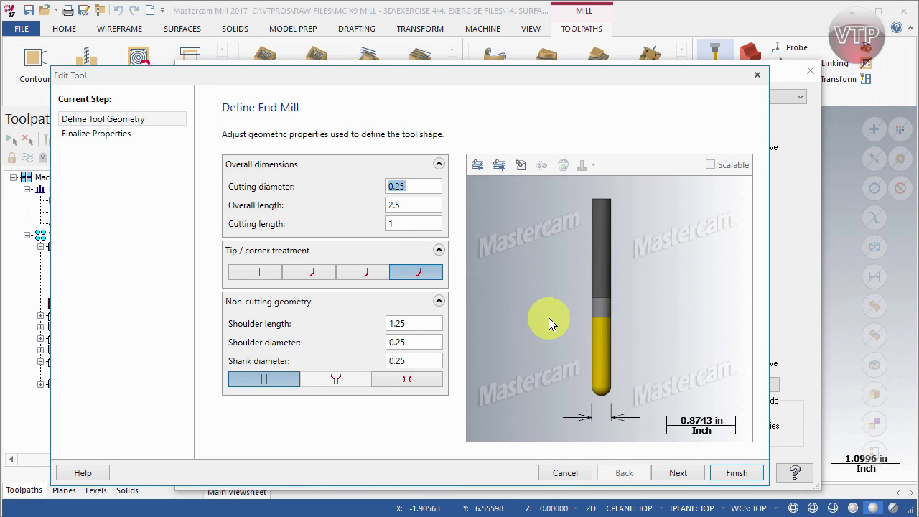
{"action": "scroll", "coordinate": [550, 322], "scroll_direction": "down", "scroll_amount": 5}
{"action": "scroll", "coordinate": [548, 338], "scroll_direction": "up", "scroll_amount": 4}
{"action": "middle_click_drag", "start_coordinate": [562, 292], "coordinate": [595, 309]}
{"action": "scroll", "coordinate": [608, 366], "scroll_direction": "up", "scroll_amount": 4}
{"action": "scroll", "coordinate": [619, 366], "scroll_direction": "up", "scroll_amount": 1}
{"action": "middle_click_drag", "start_coordinate": [619, 366], "coordinate": [645, 352]}
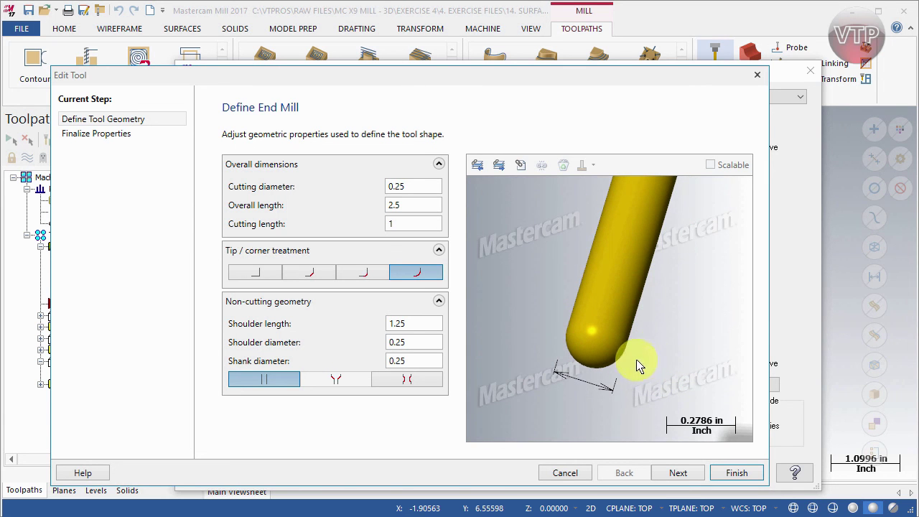